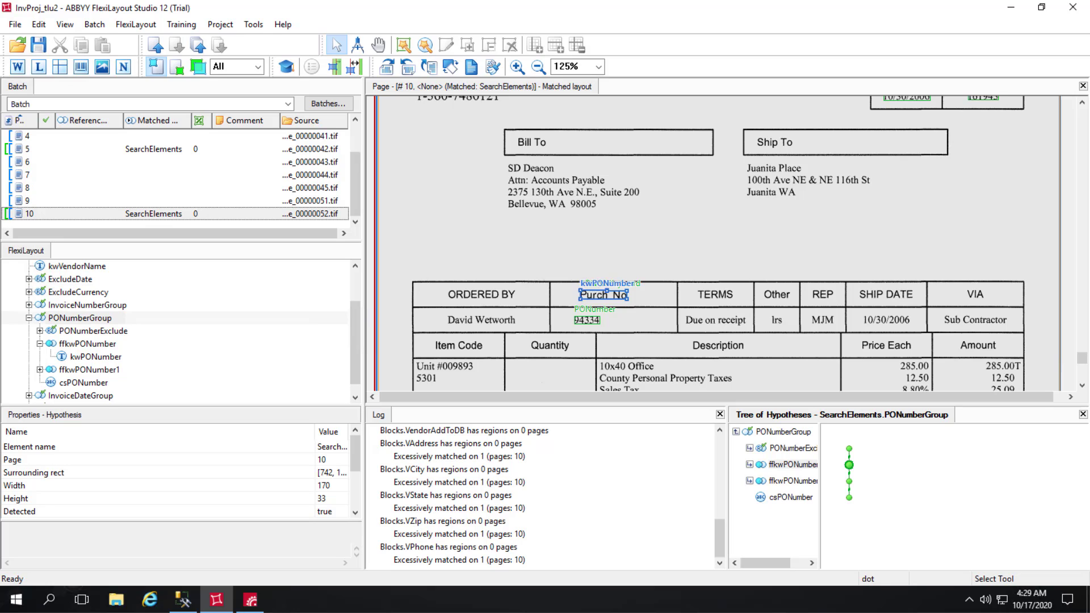
- Check kwPONumber's Static Text placeholder search text, then bring up kwPONumberTbl in SQL Server Management Studio
double_click(93, 357)
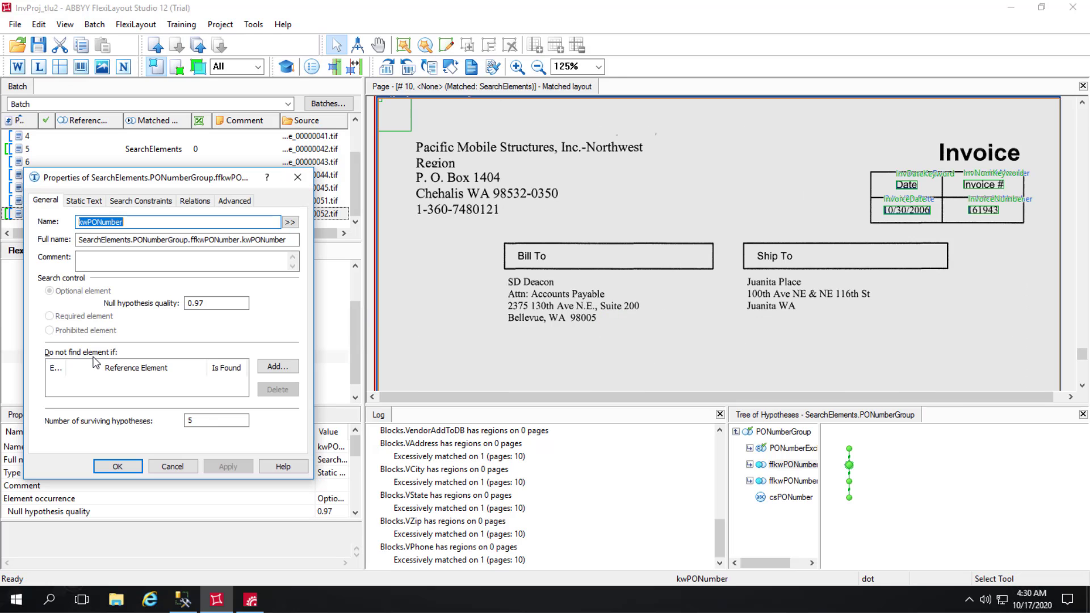
click(88, 202)
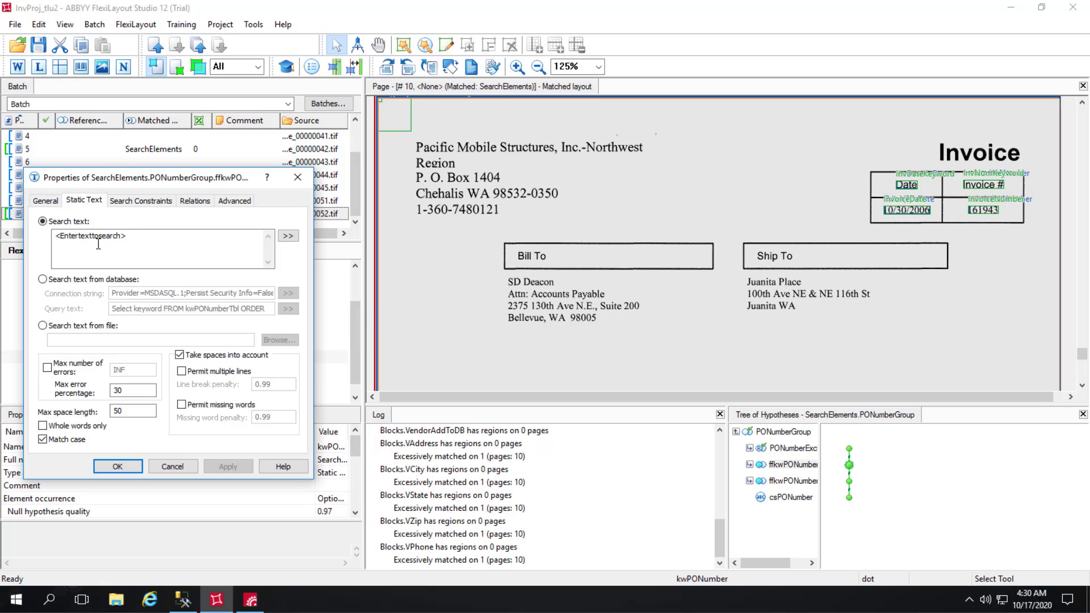
drag(139, 235, 45, 235)
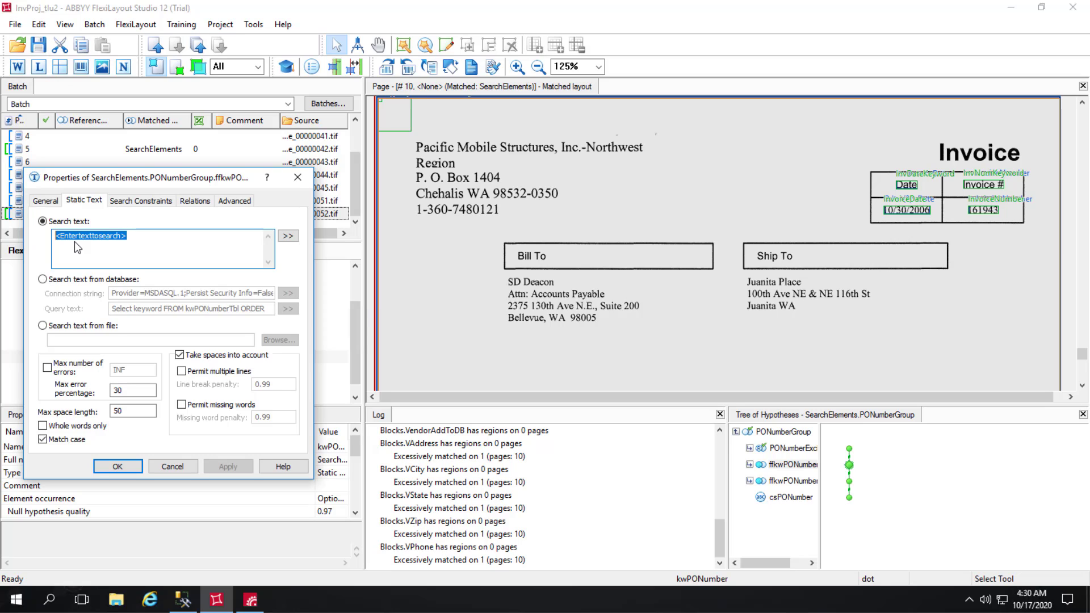
click(181, 601)
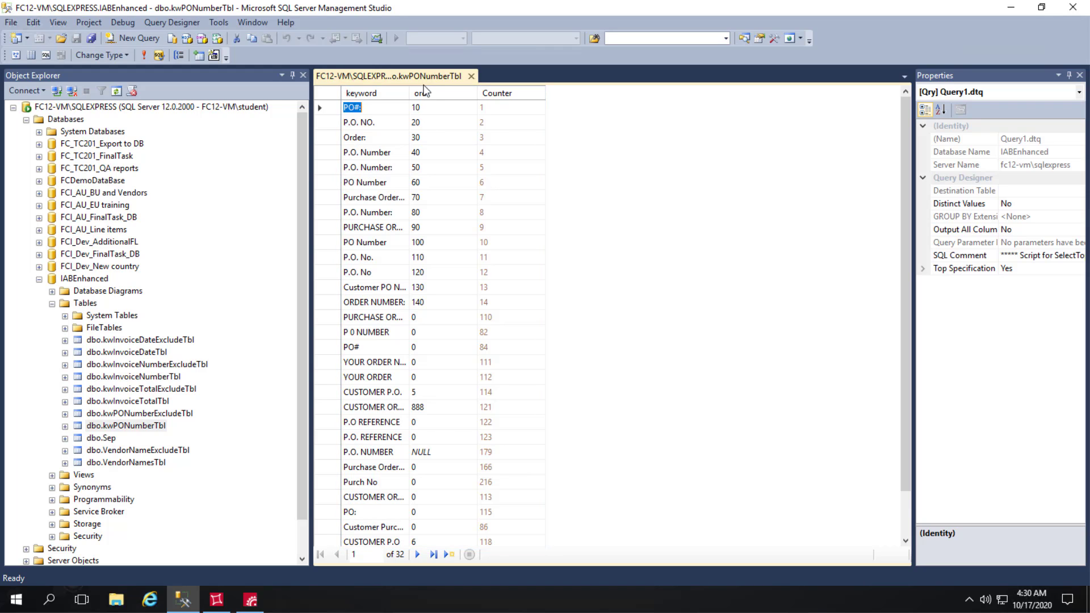
- Widen the kwPONumberTbl keyword column to read full keywords, then go back to FlexiLayout Studio
drag(427, 91, 429, 92)
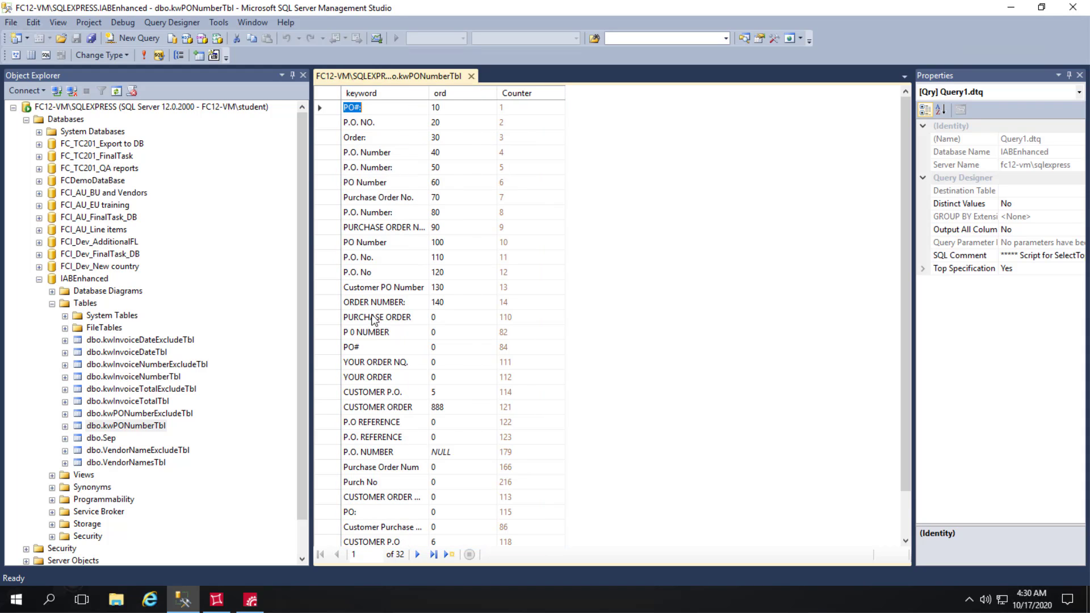
click(219, 602)
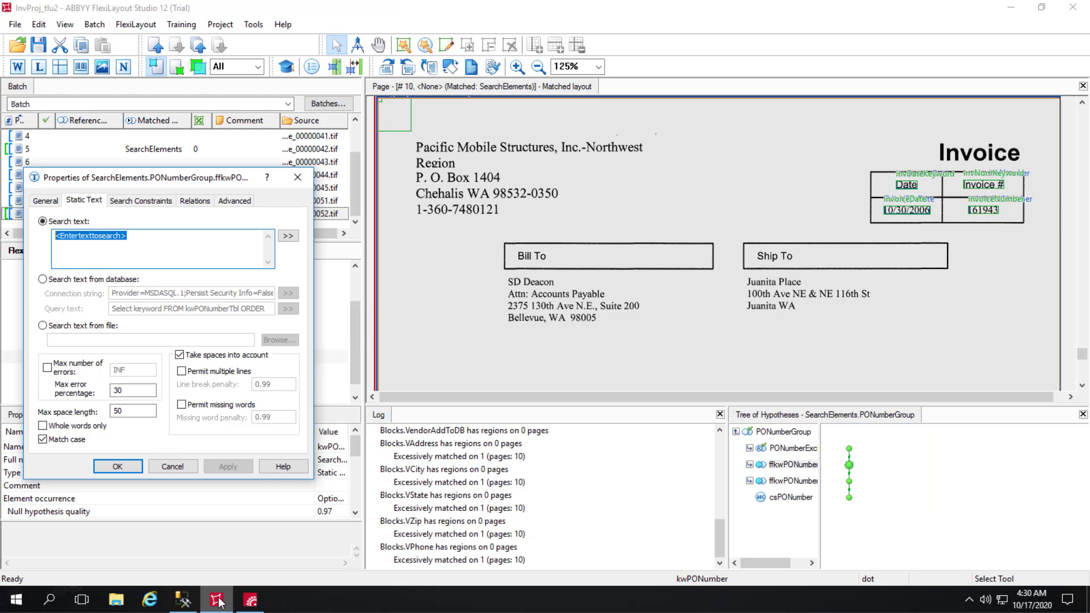
- Fill in the kwPONumberTbl database query but keep plain Search text active, and recentre the dialog
click(42, 279)
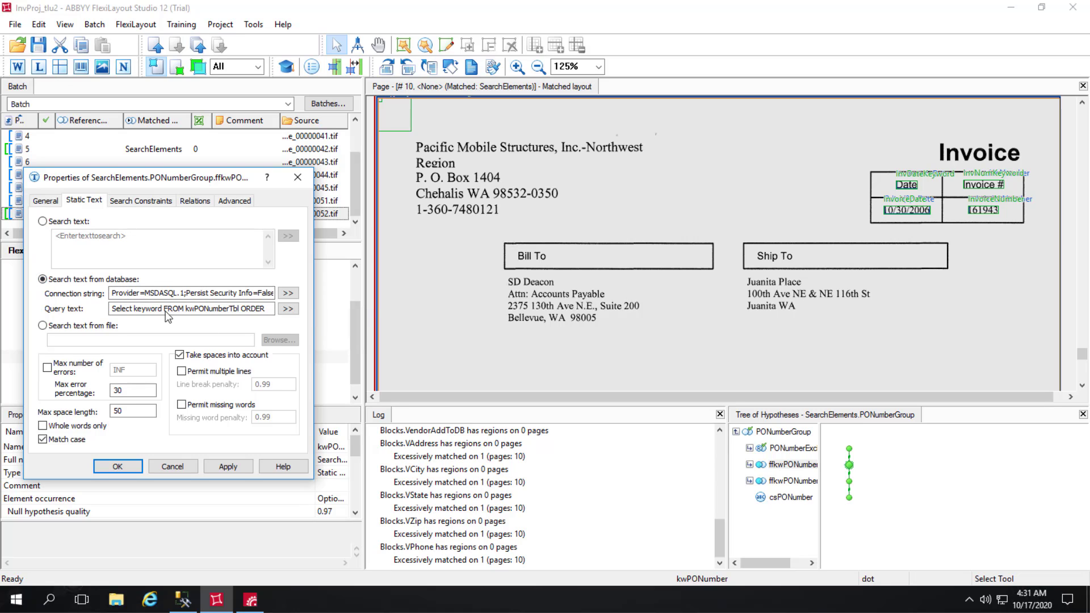
click(43, 222)
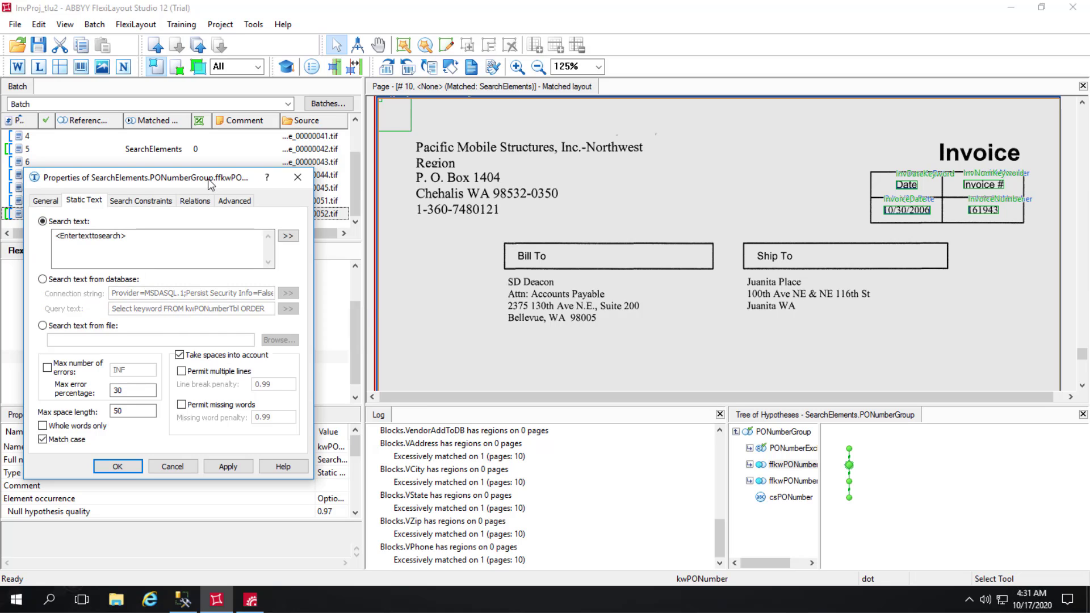
drag(210, 183, 420, 190)
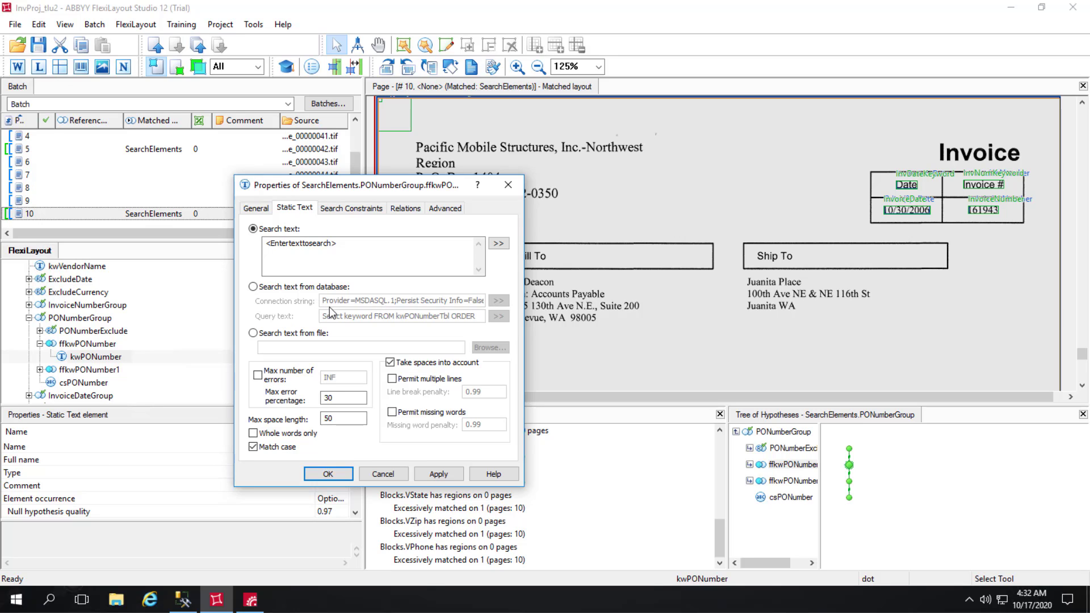
- Open kwPONumber's Advanced pre-search relations code with the SearchTextFromDB call in a maximized editor
click(457, 209)
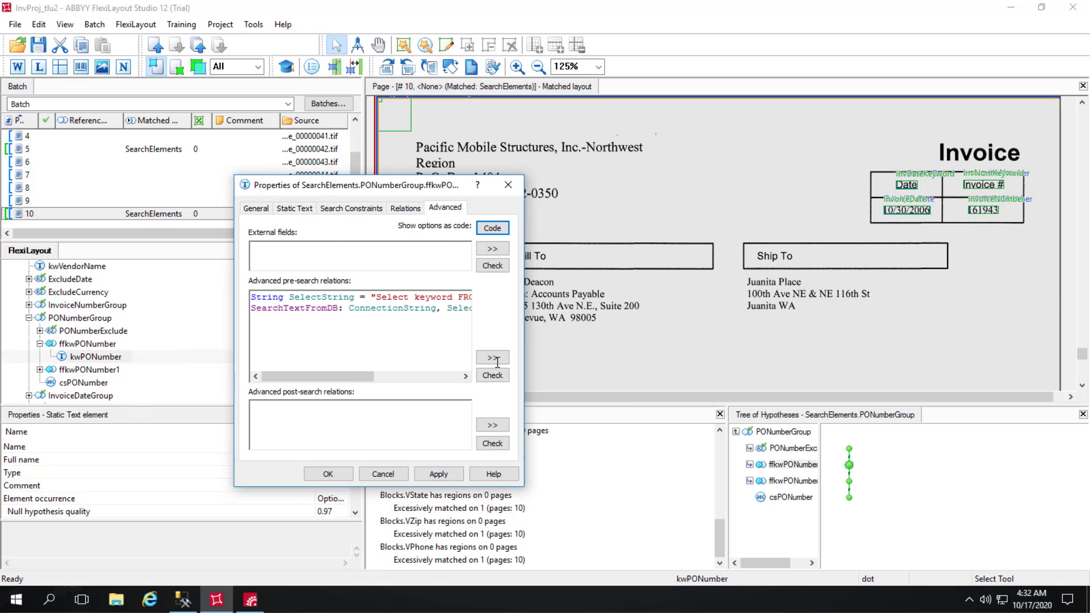
click(493, 357)
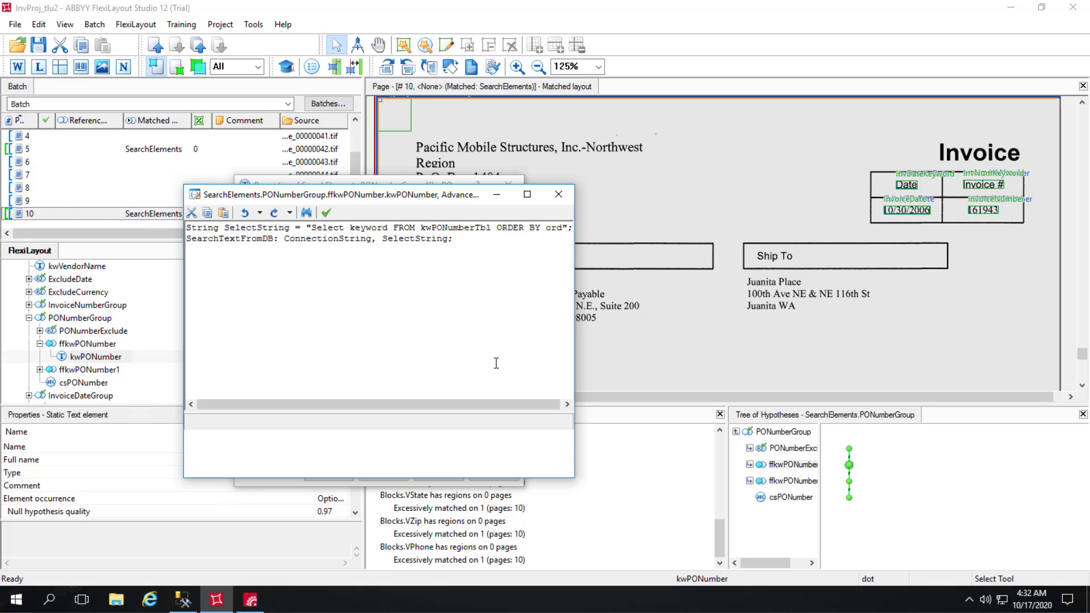
click(526, 196)
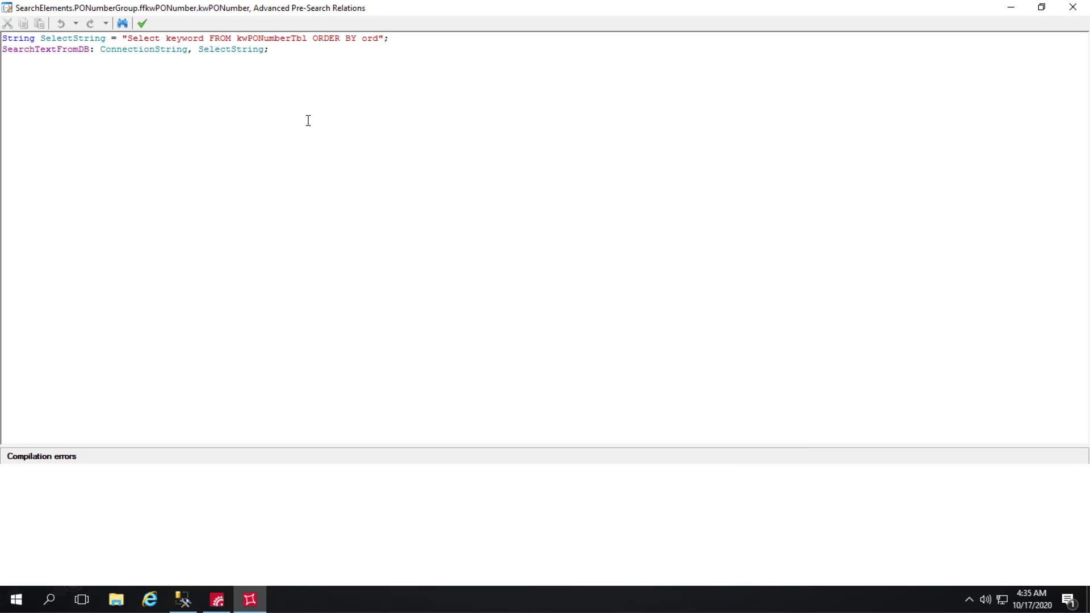
- Close the code editor, cancel the element properties, and open the IABEnhanced layout's Properties
click(1073, 7)
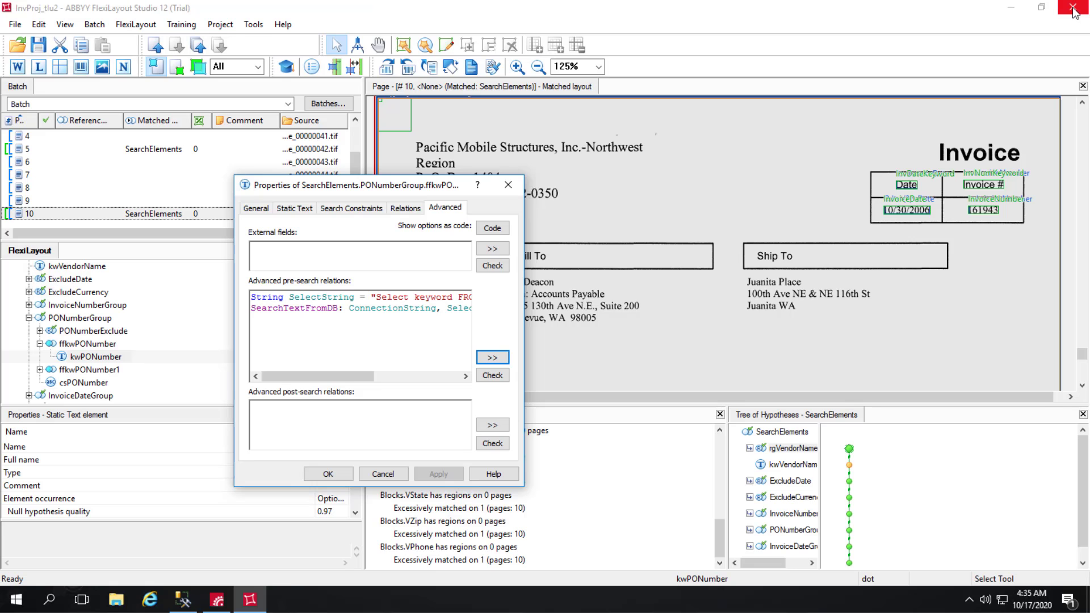
click(398, 474)
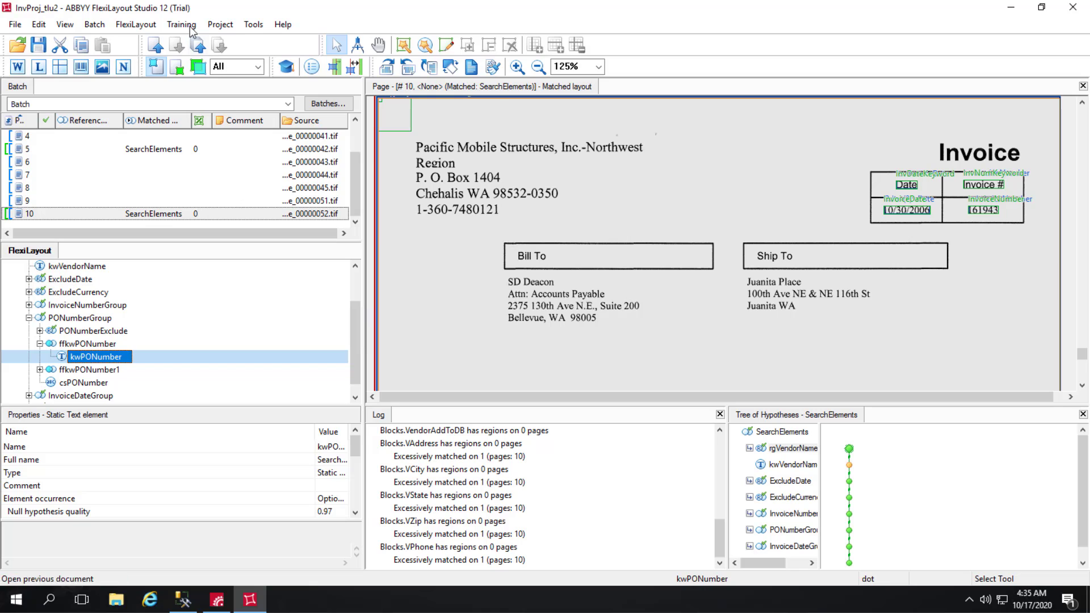
click(149, 27)
click(153, 218)
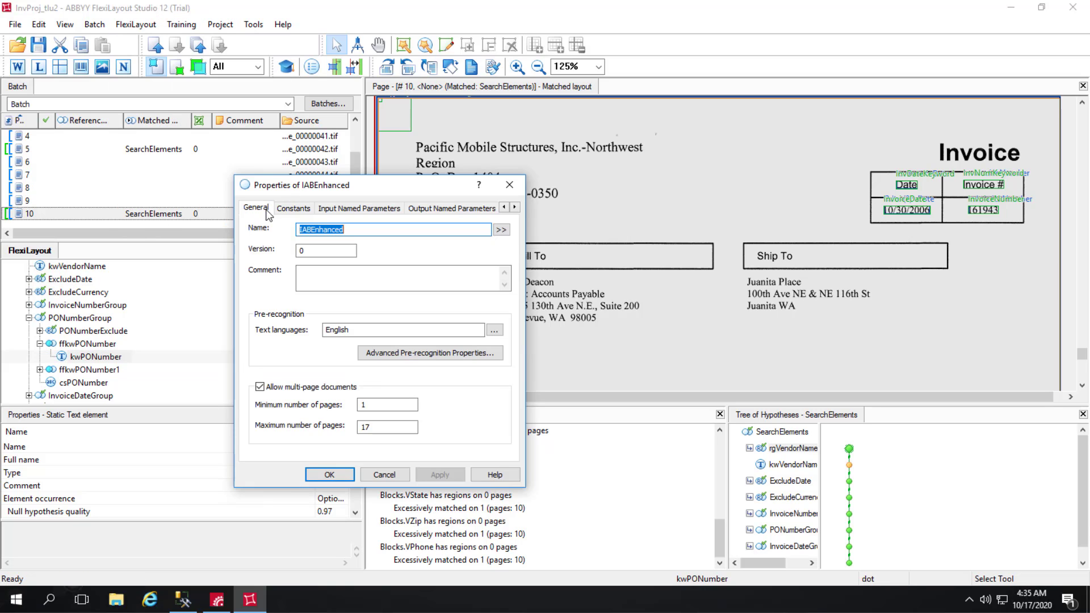
- Open the ConnectionString constant from the Constants list and select its entire value
click(292, 209)
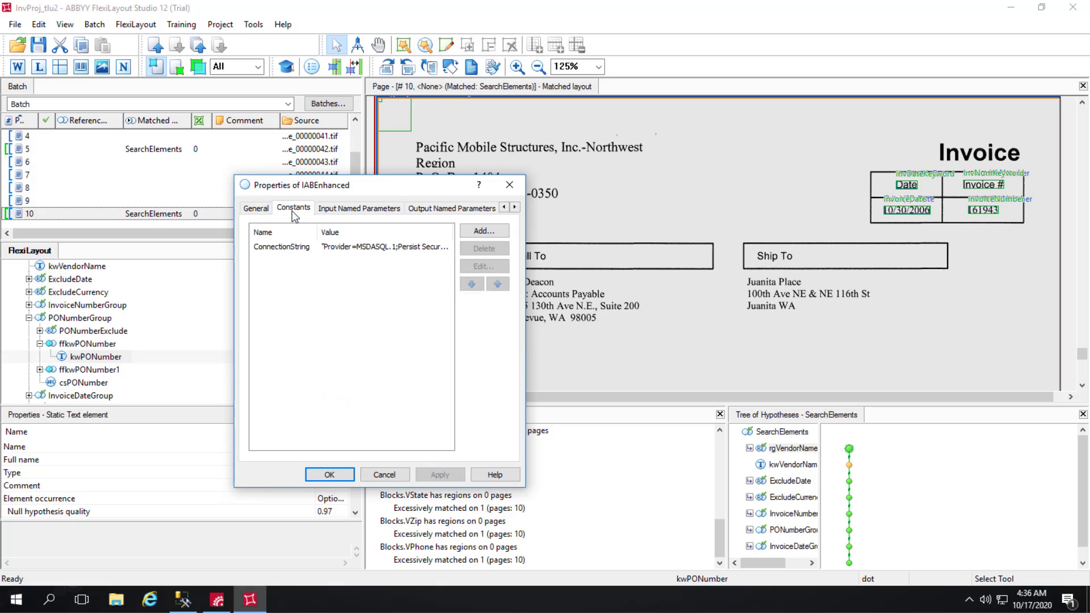
click(292, 246)
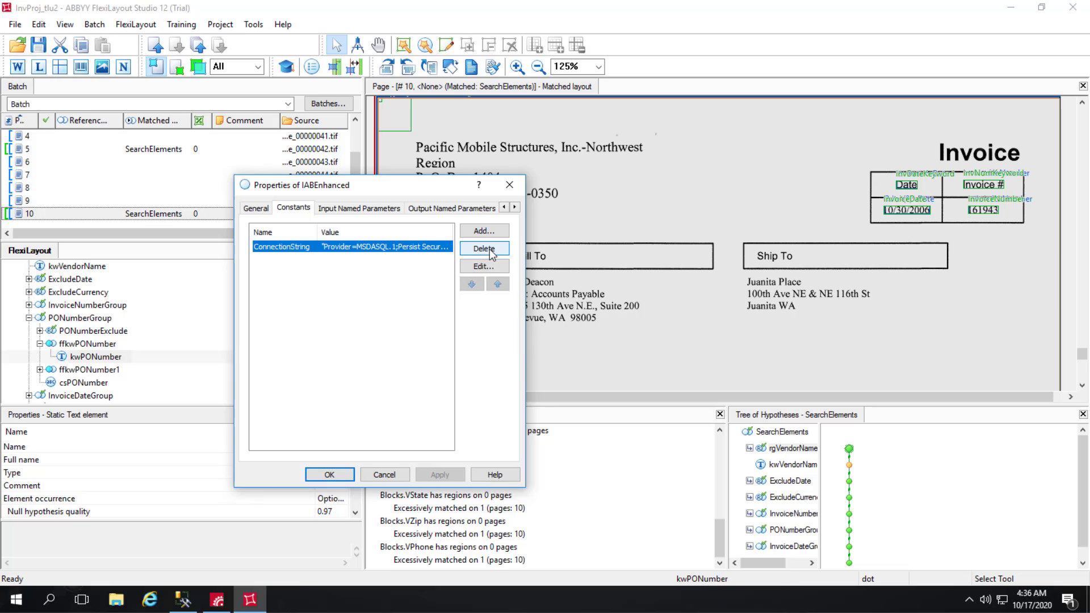
click(480, 266)
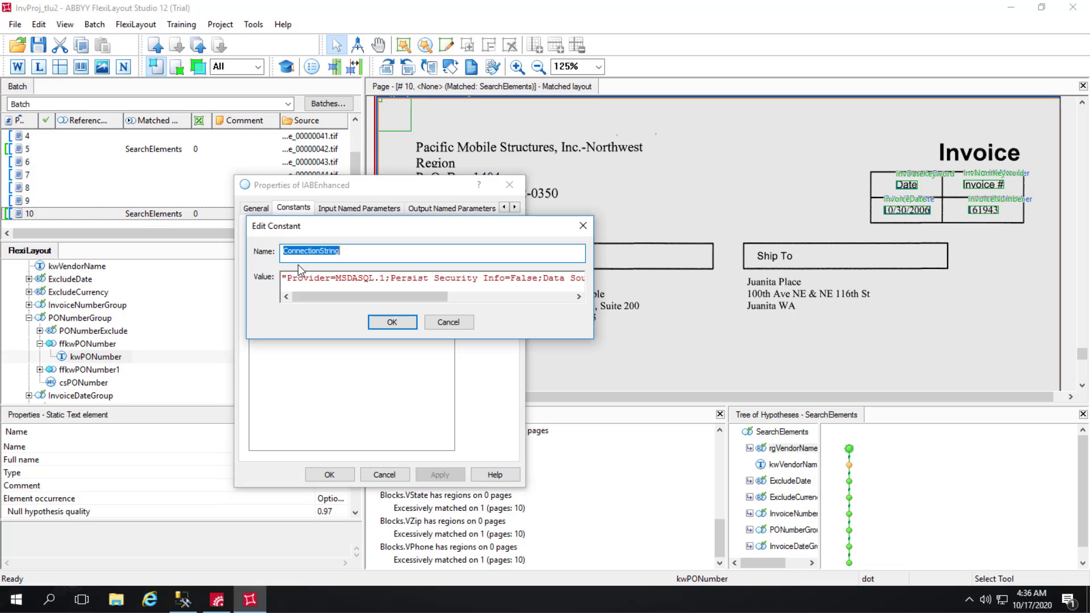
drag(283, 279, 774, 326)
key(ctrl+c)
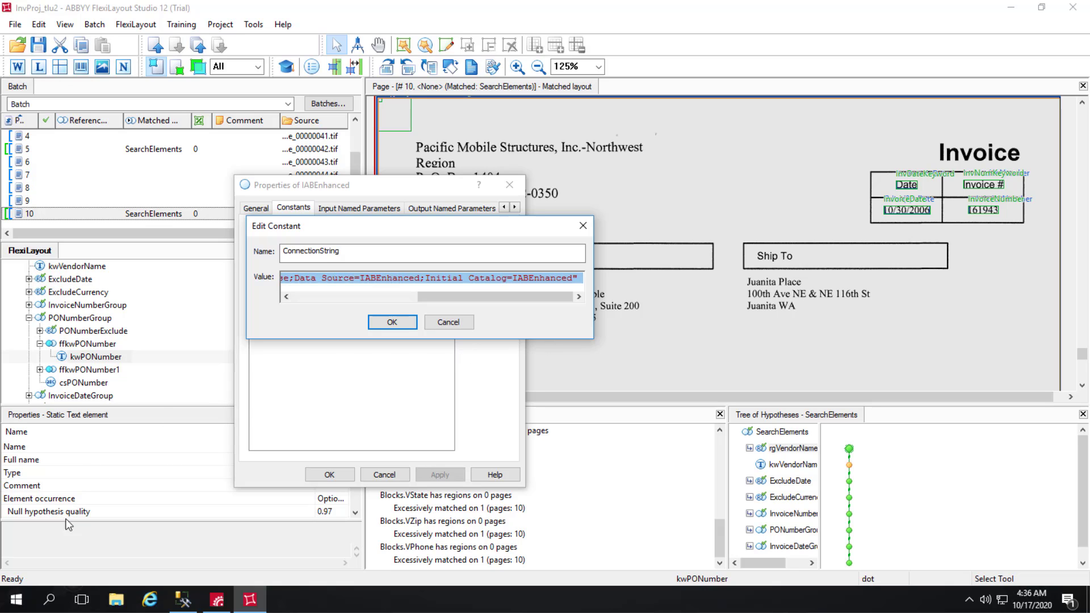
click(17, 601)
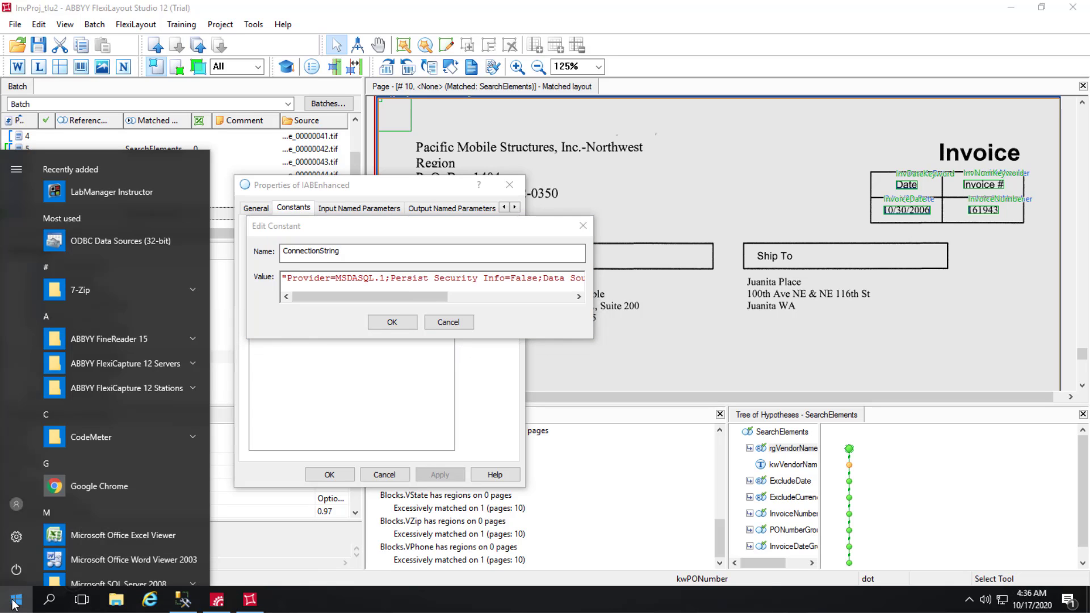
text(note)
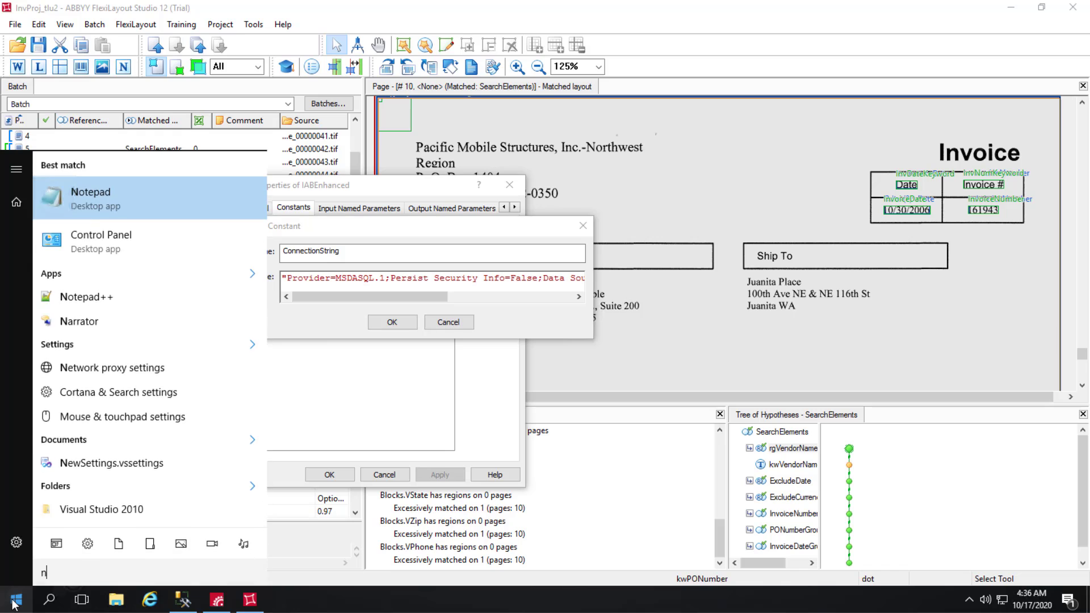
click(145, 196)
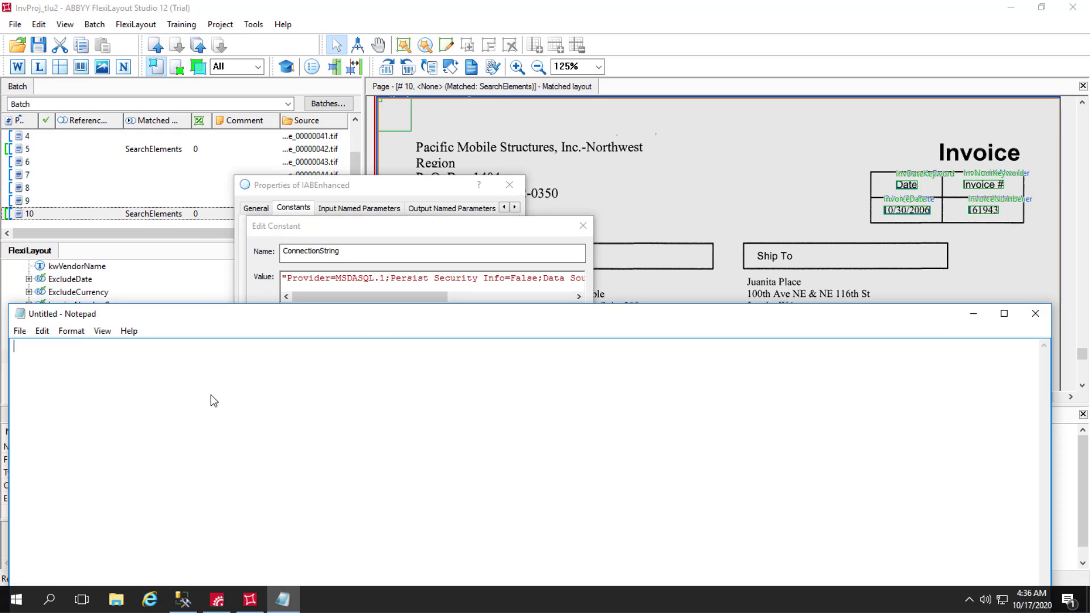
key(ctrl+v)
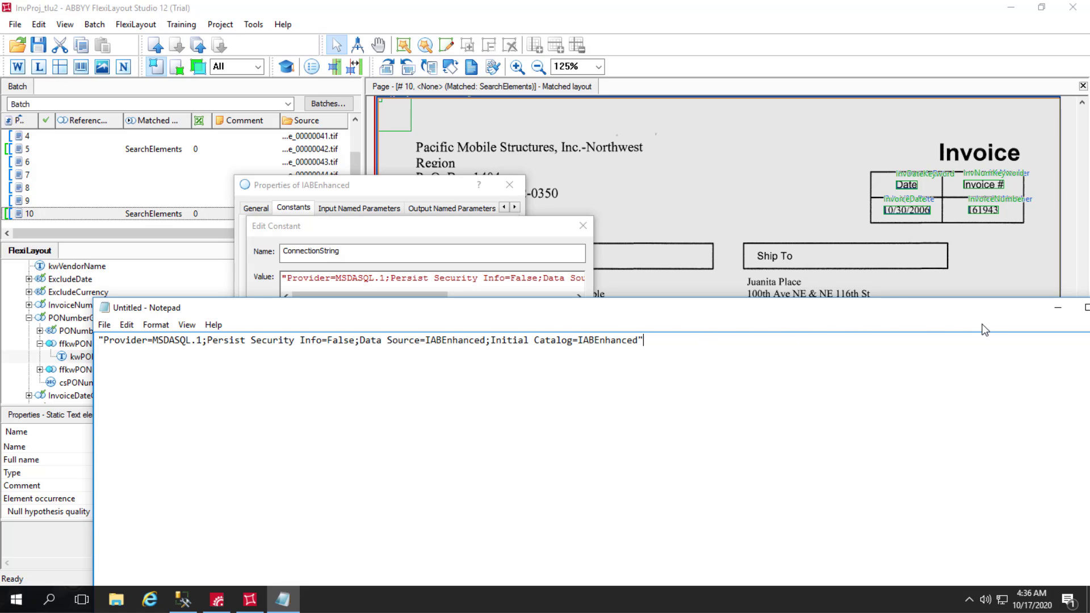
drag(989, 315, 946, 319)
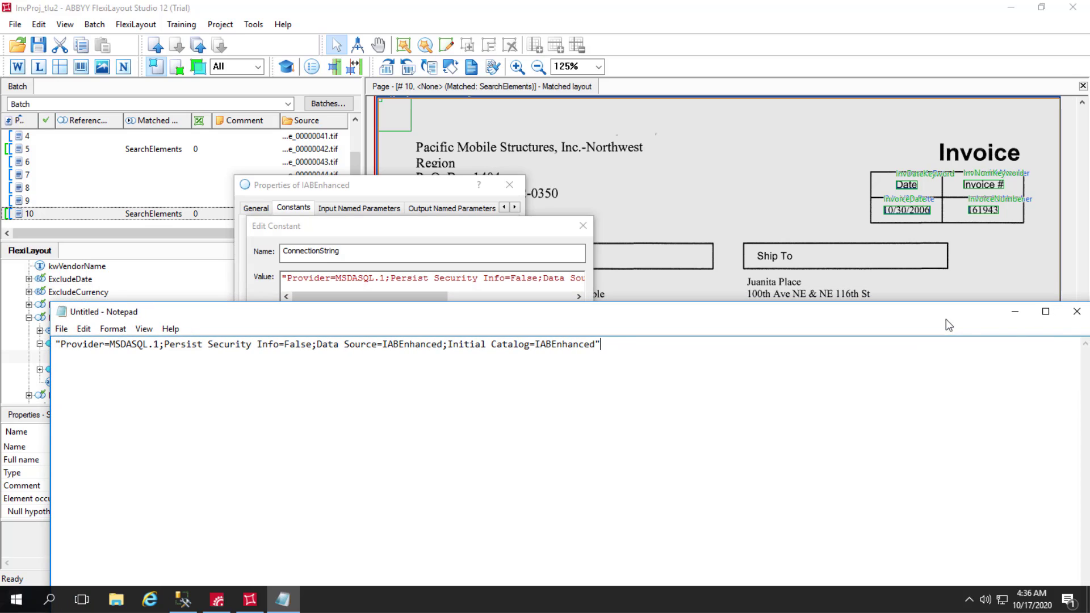
click(1077, 311)
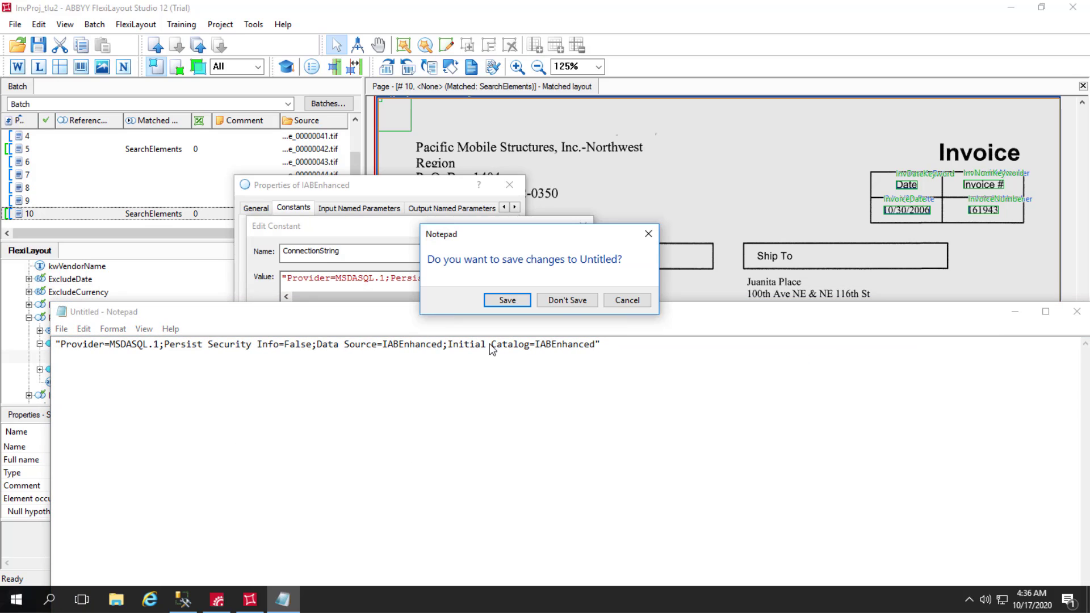
click(562, 301)
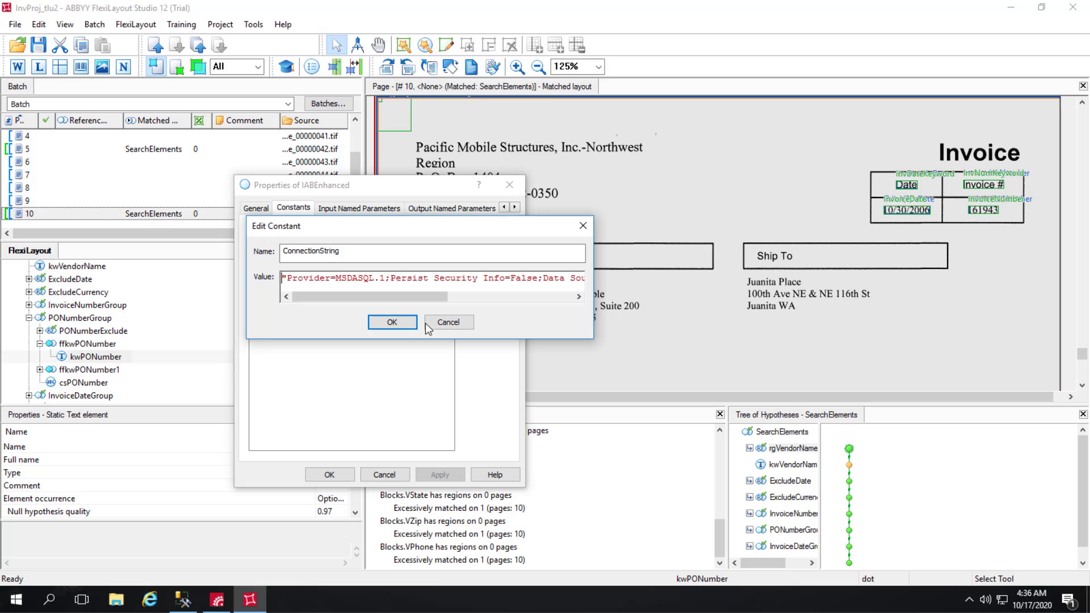
- Confirm the ConnectionString value, then apply and close the IABEnhanced properties
click(392, 323)
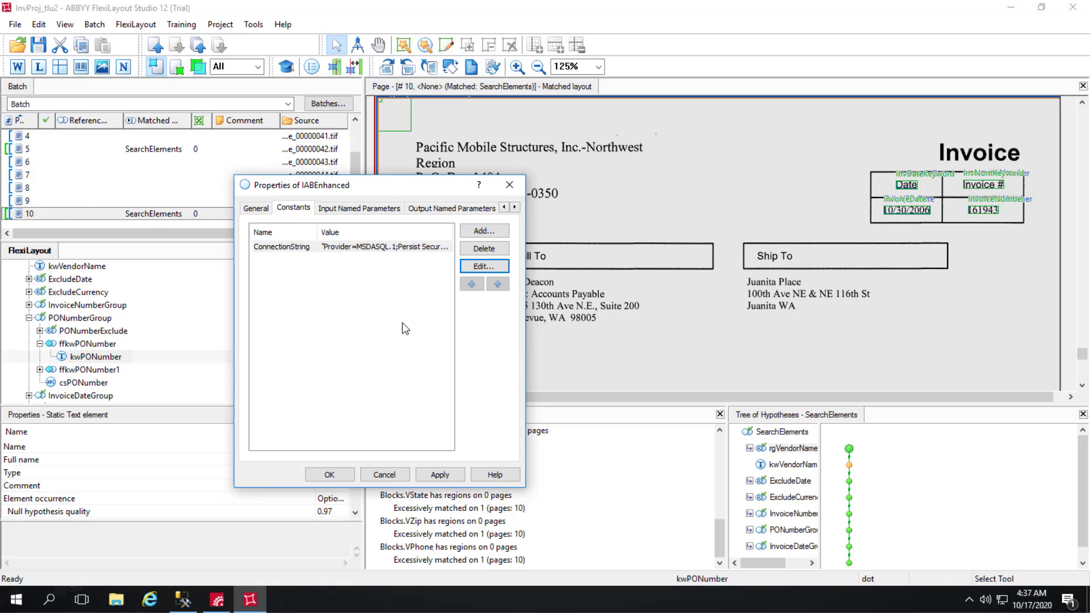
click(440, 475)
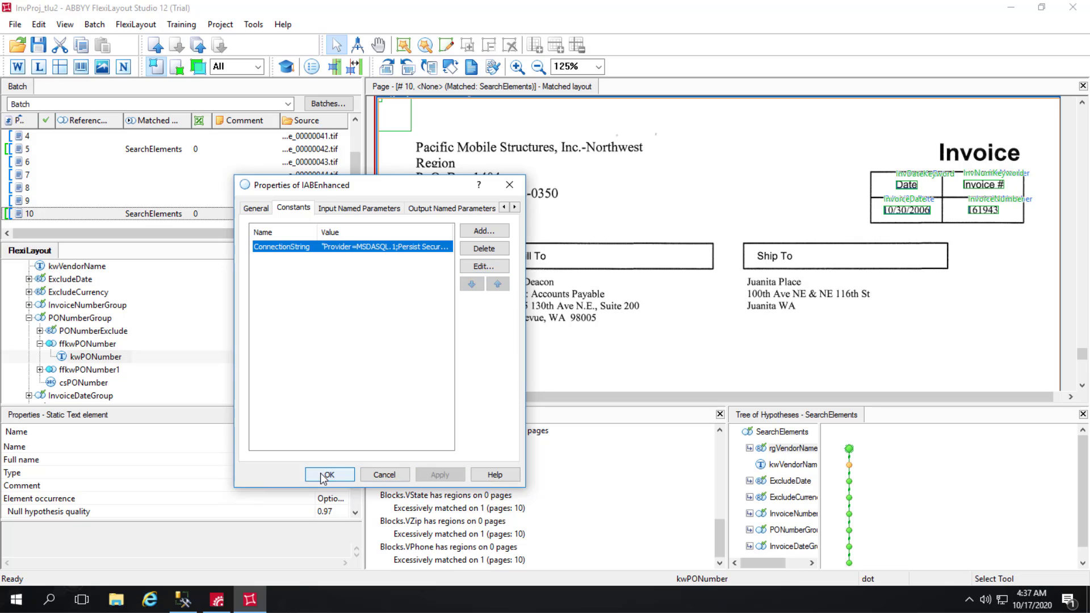
click(324, 475)
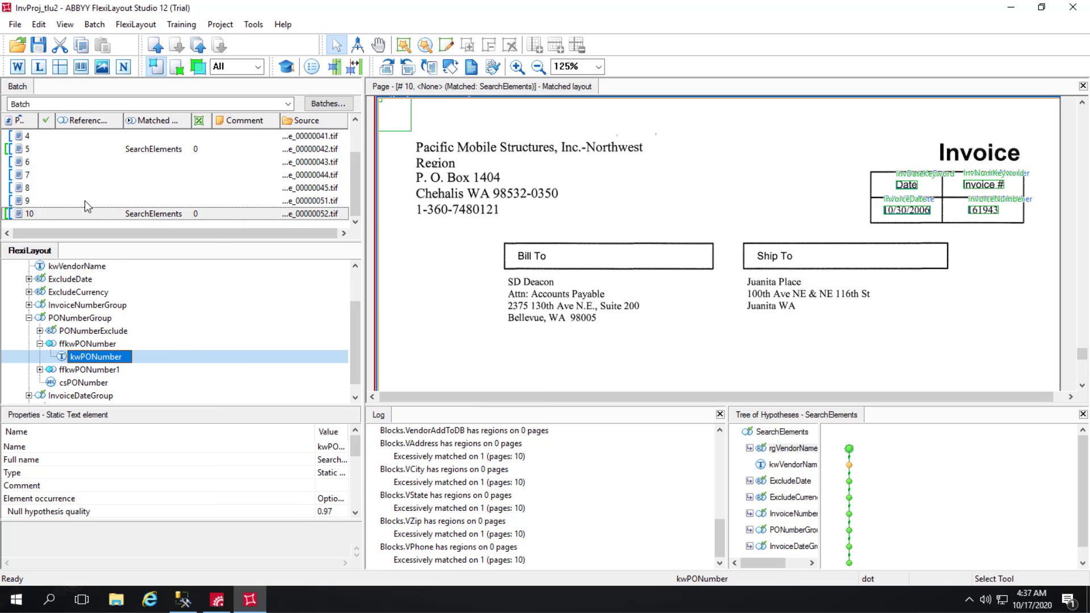
- Match page 10, confirm ffkwPONumber found 'Purch No' in the hypotheses tree, then show kwPONumberTbl
right_click(64, 213)
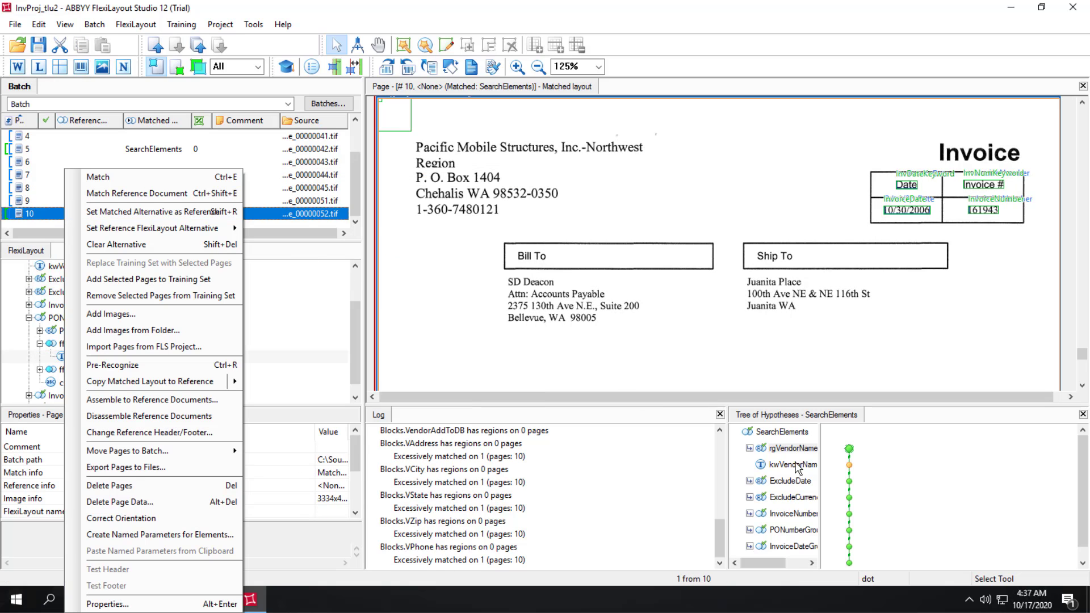
click(925, 509)
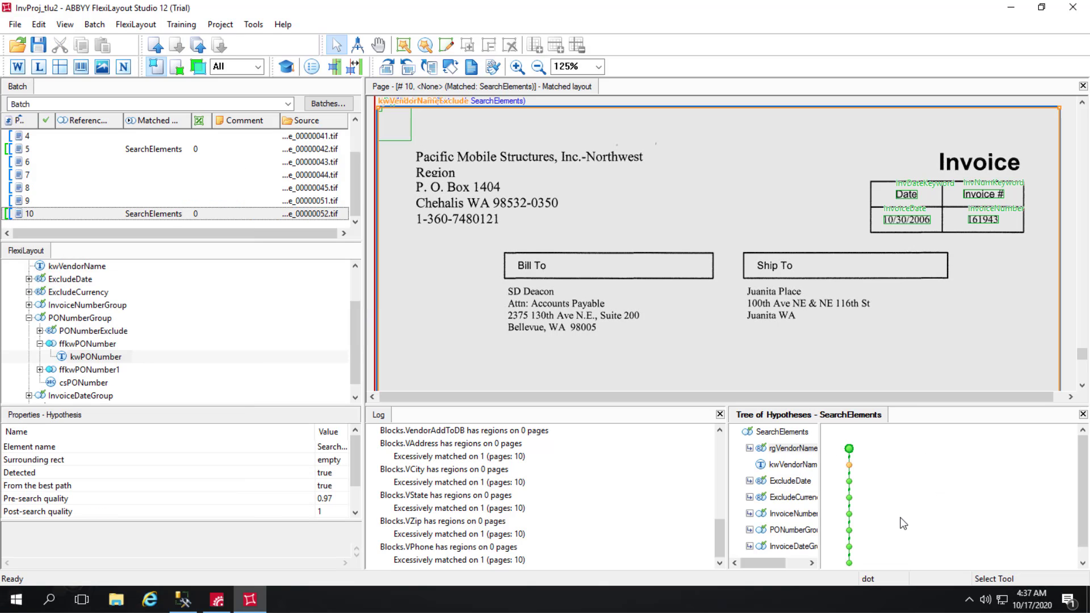
click(850, 531)
double_click(849, 531)
mouse_move(849, 475)
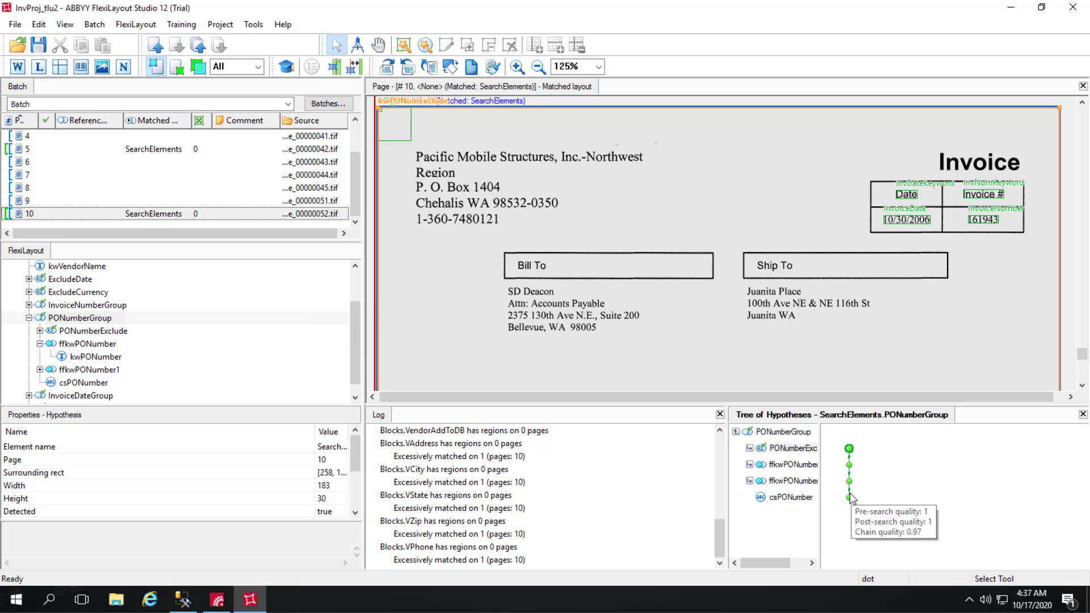
double_click(849, 466)
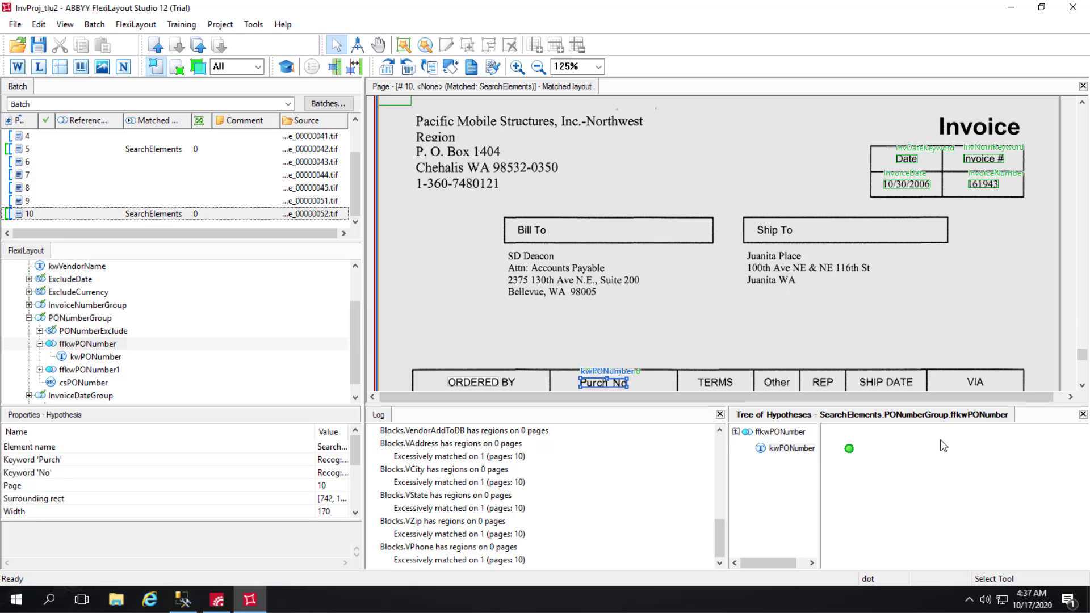
scroll(1083, 389, down, 2)
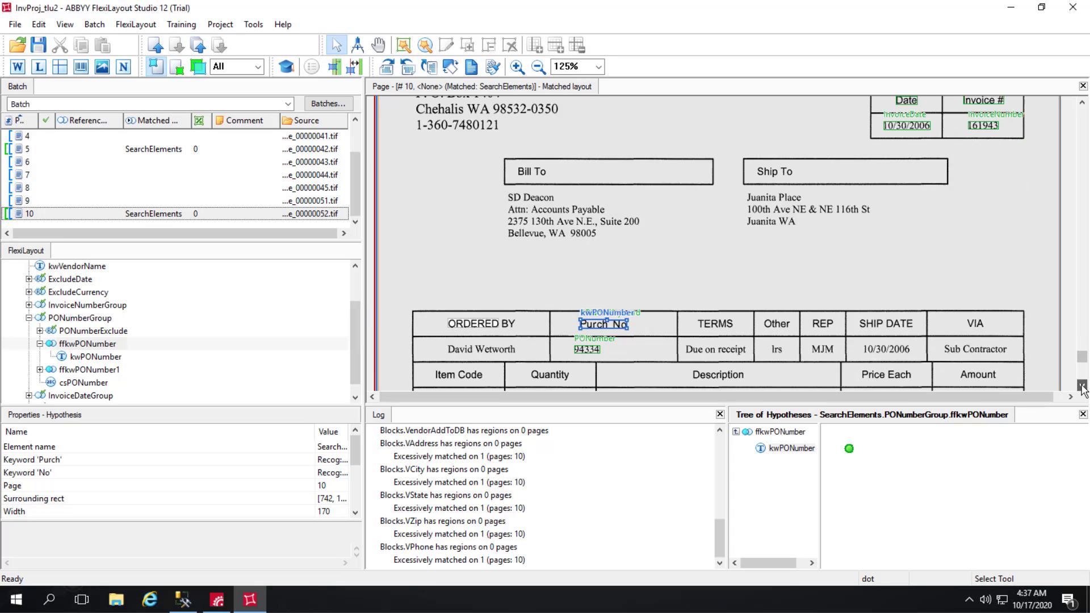
click(190, 602)
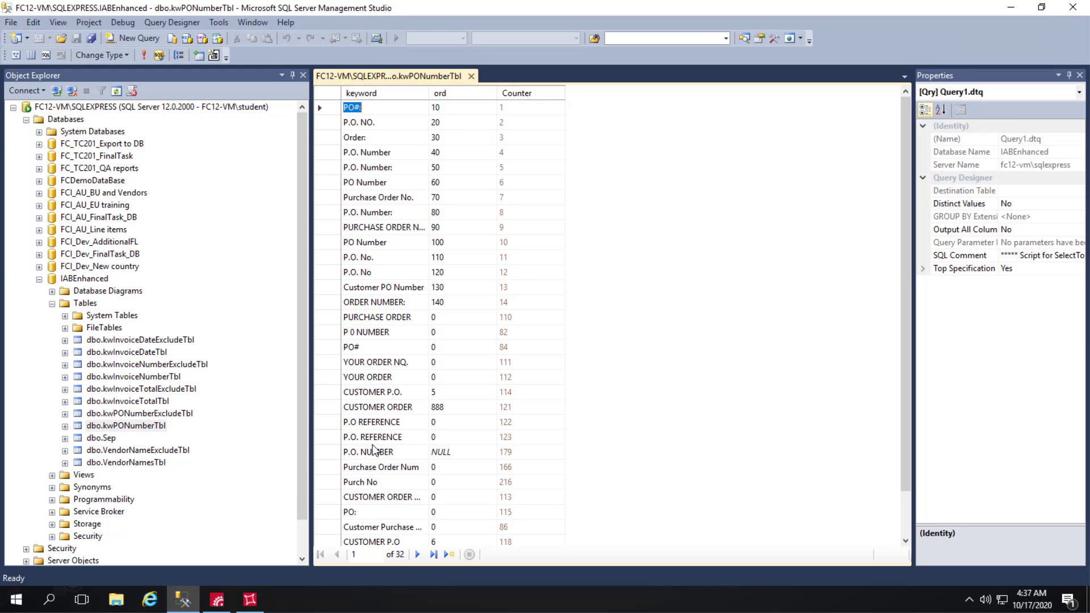
- Select the Purch No row in kwPONumberTbl, then return to FlexiLayout Studio
click(322, 487)
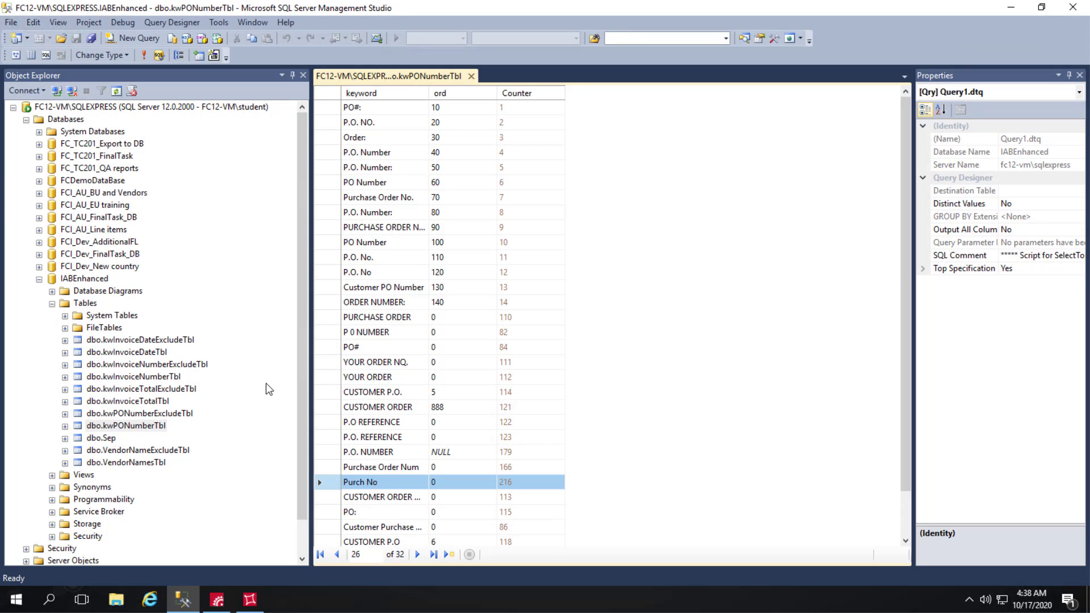
click(244, 602)
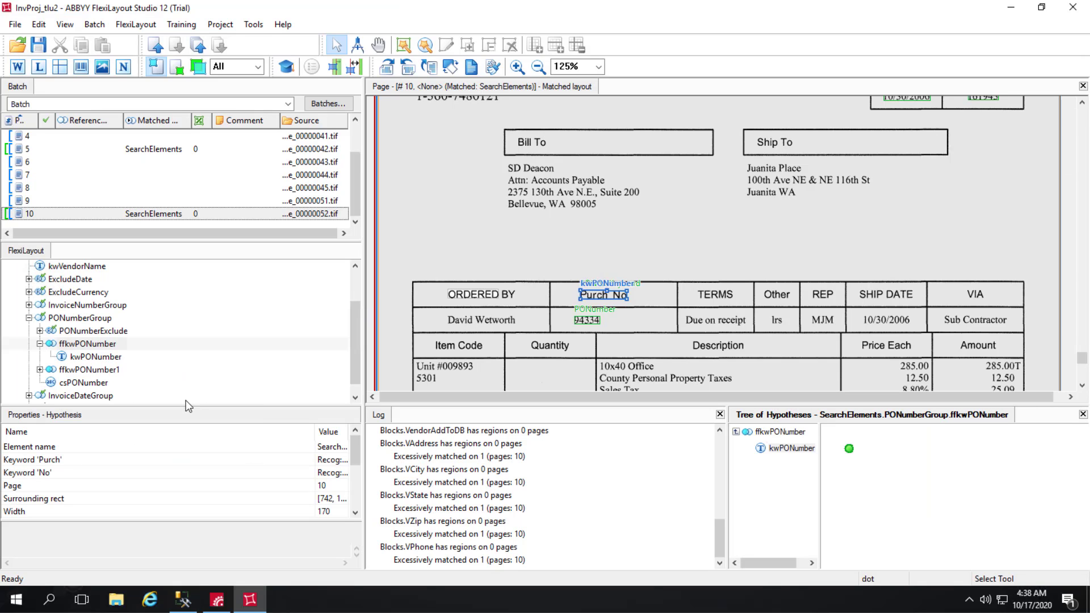
double_click(91, 358)
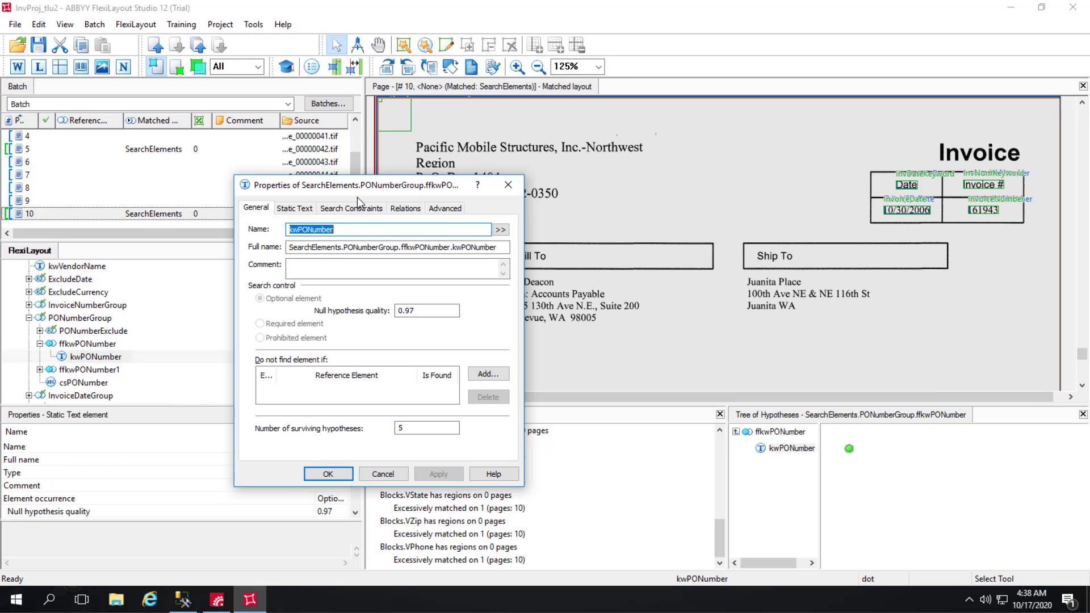
click(295, 208)
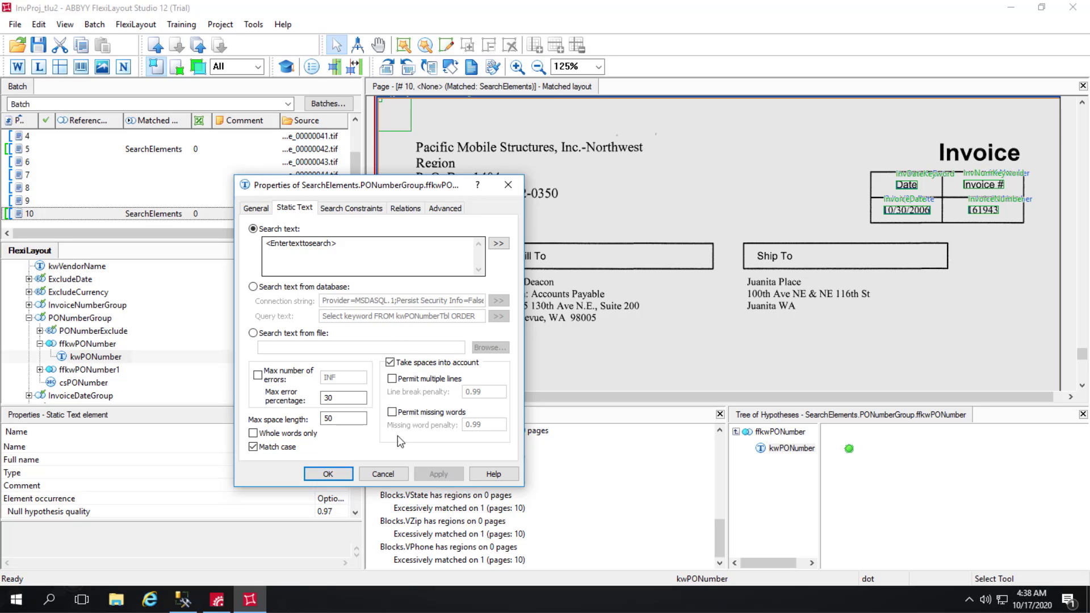
click(383, 474)
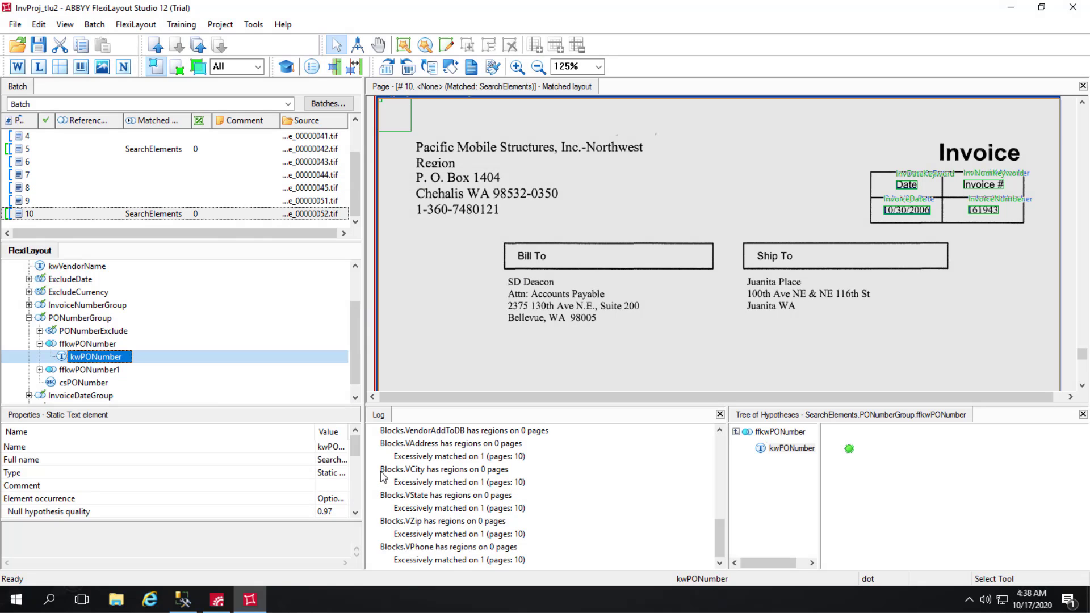
- In FlexiCapture, check document 38's PONumKeyword 'Purch No' and PONumber 94334 fields
click(218, 600)
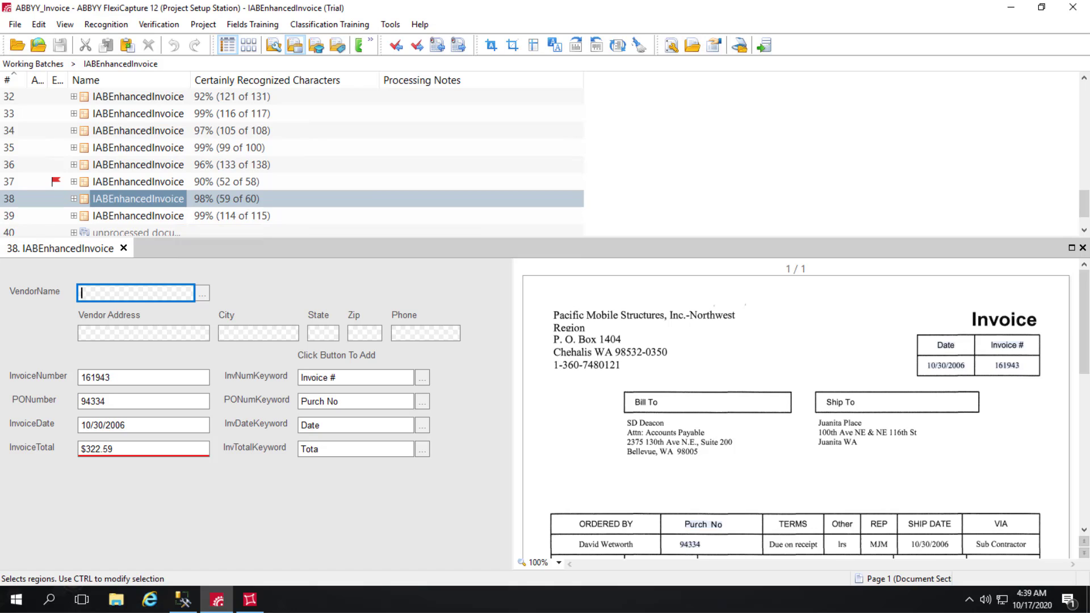
click(355, 402)
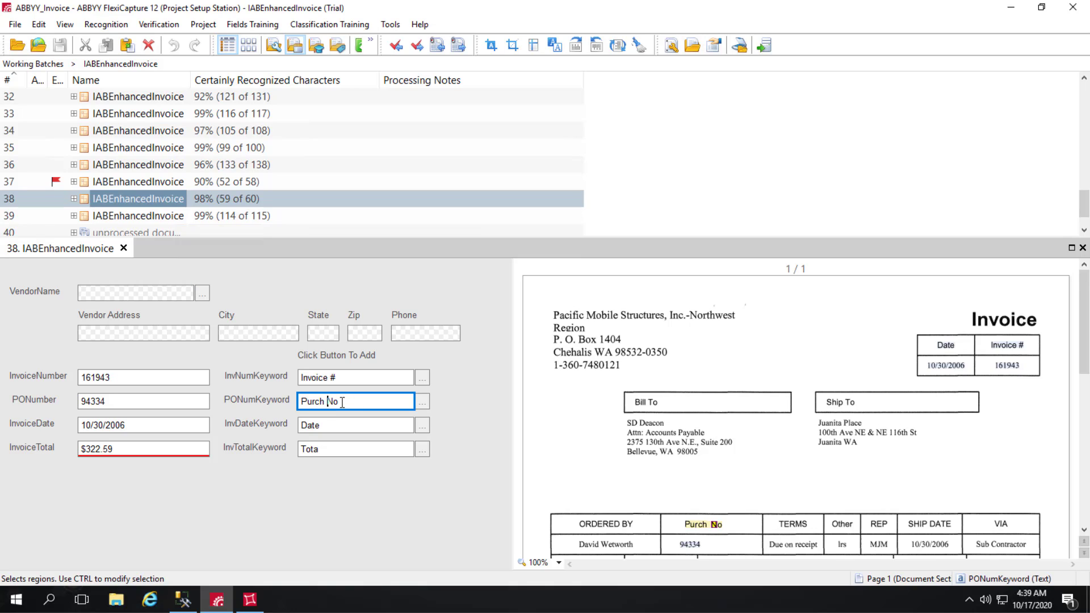
drag(339, 402, 286, 399)
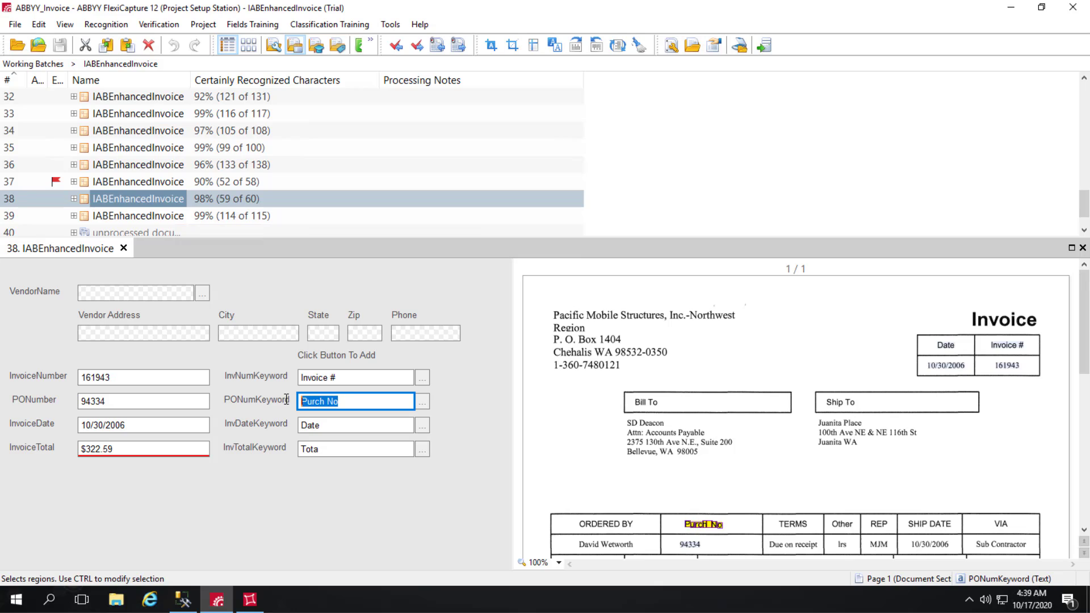
click(111, 404)
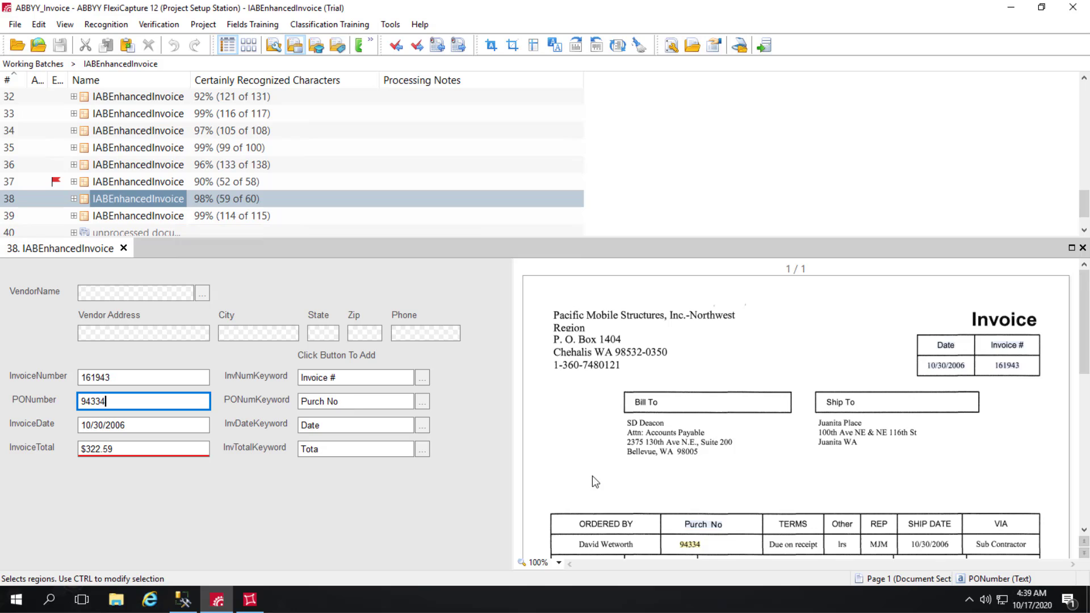
mouse_move(684, 524)
drag(682, 518, 734, 531)
right_click(736, 536)
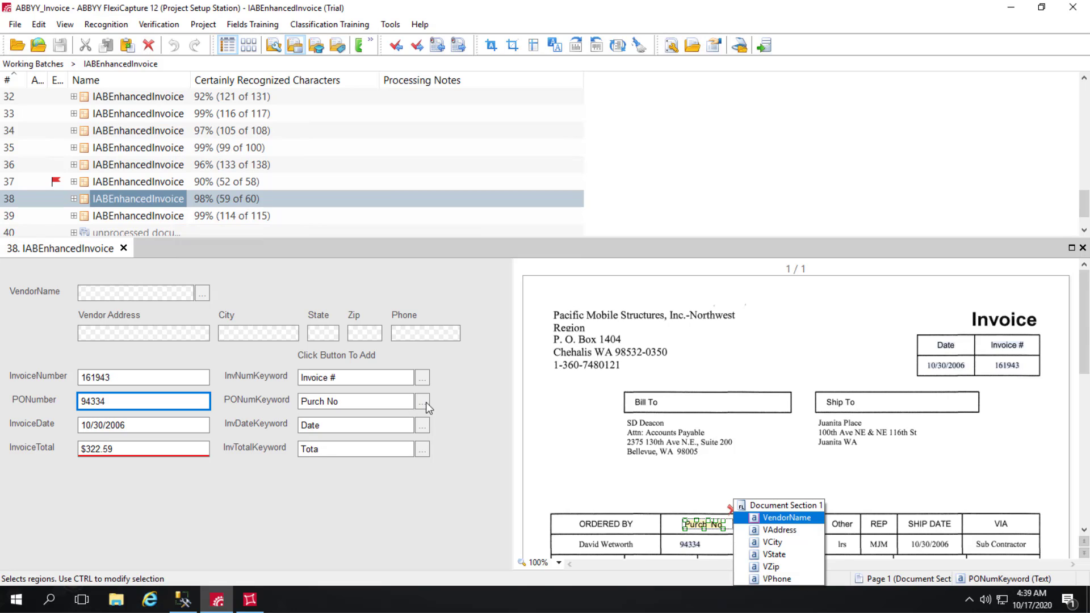
right_click(149, 205)
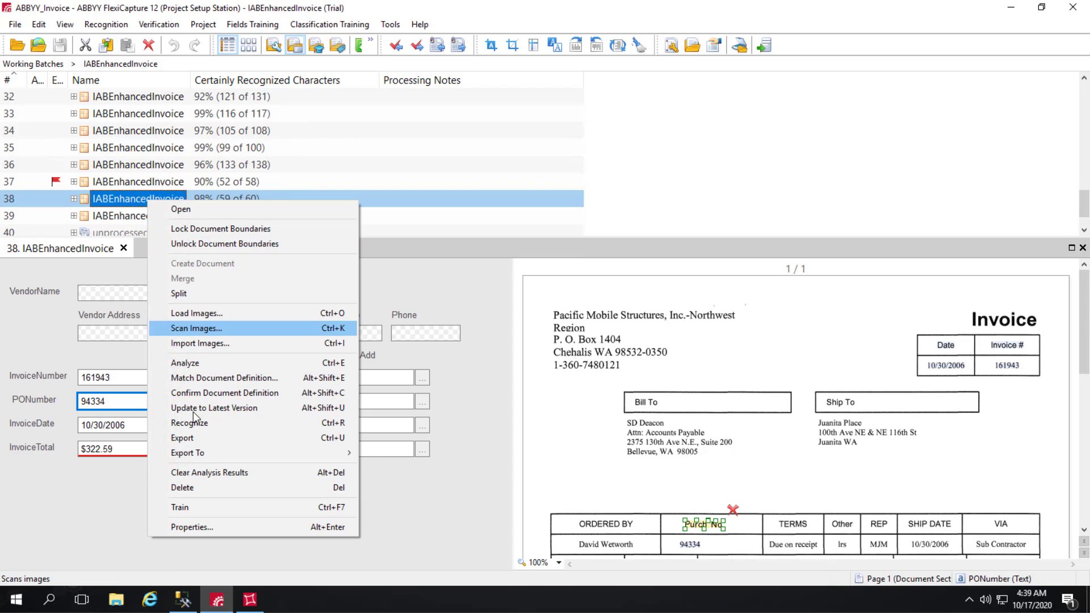
click(480, 431)
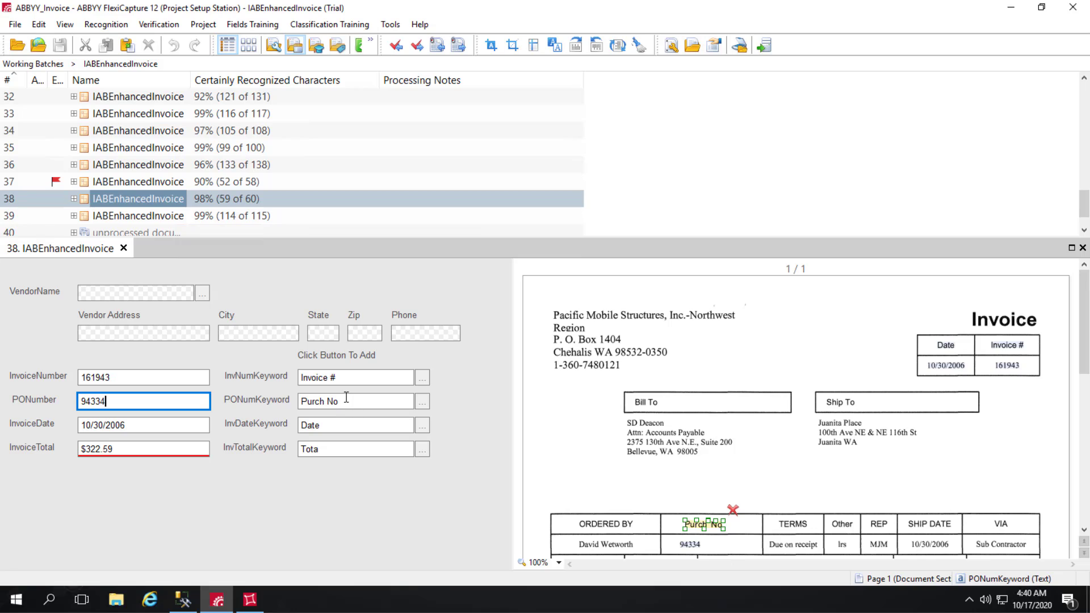
drag(355, 401, 286, 401)
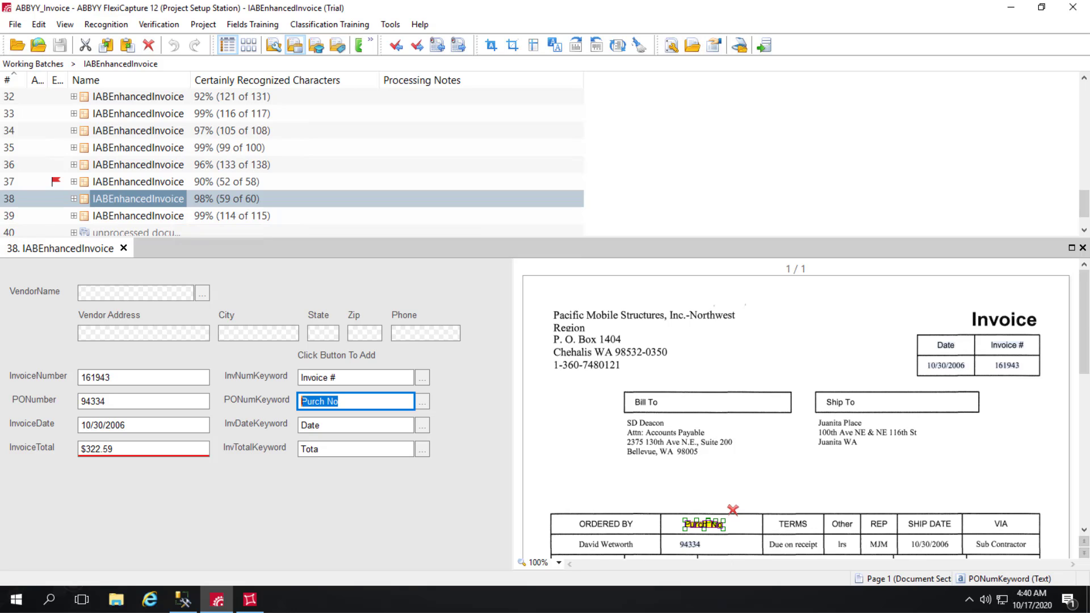
- Reopen kwPONumber's properties and view its Static Text, then Advanced pre-search SearchTextFromDB code
click(250, 601)
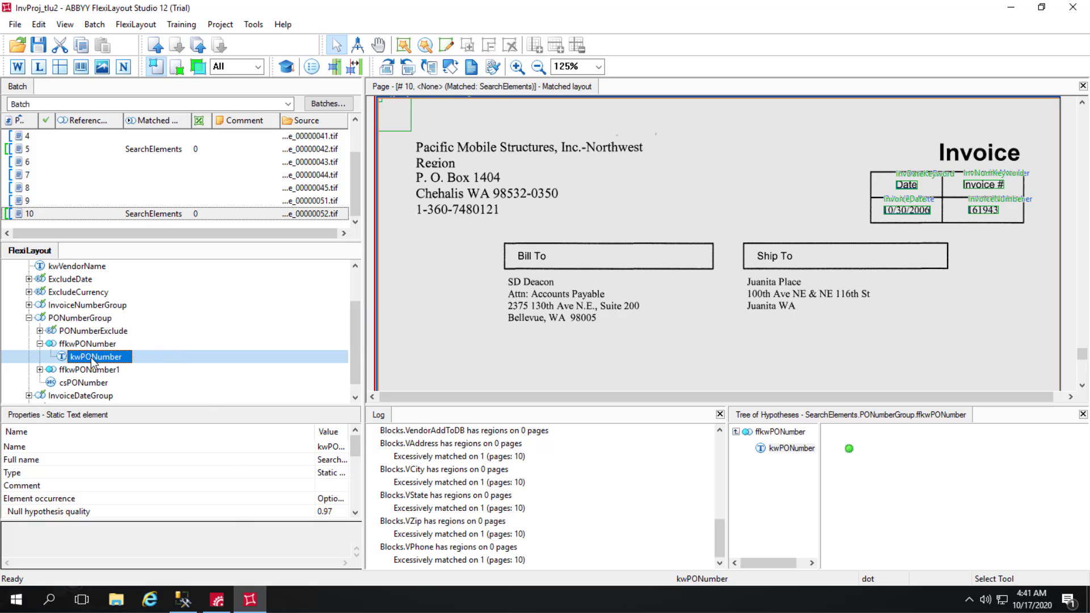
double_click(96, 357)
click(287, 209)
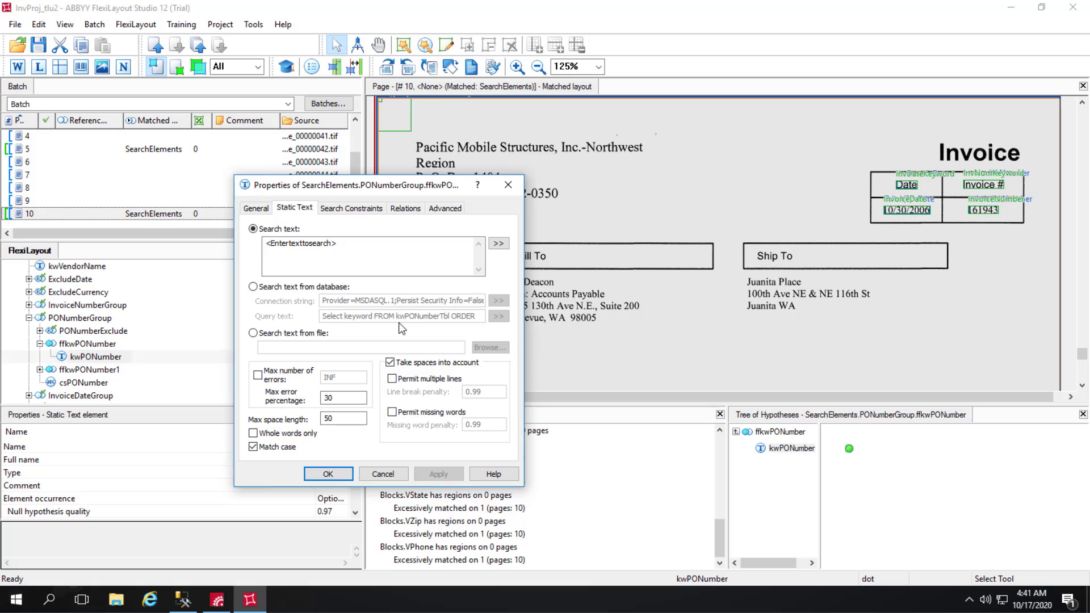
click(446, 209)
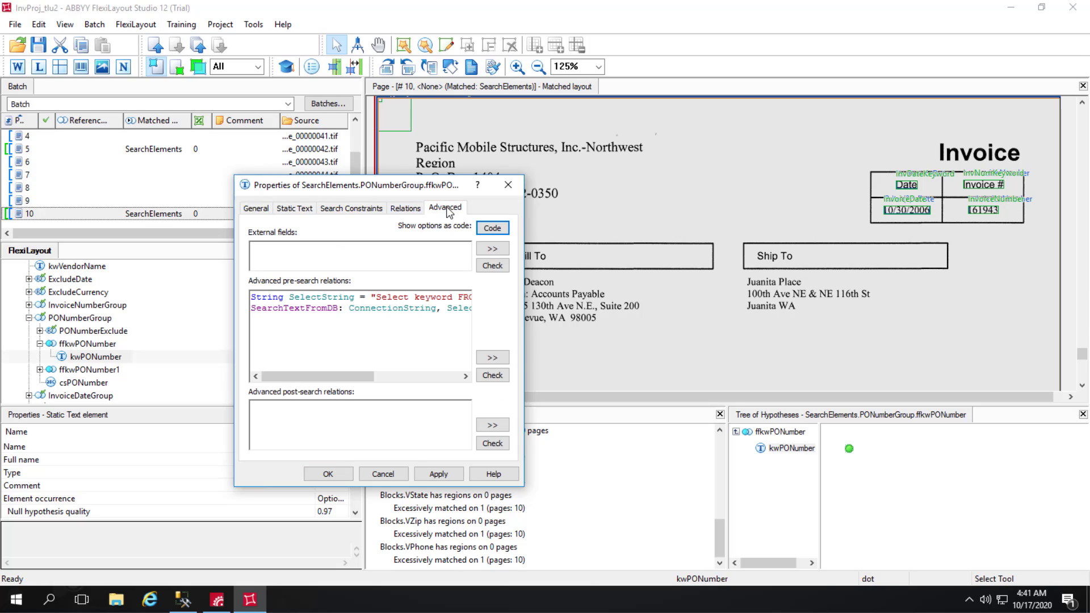